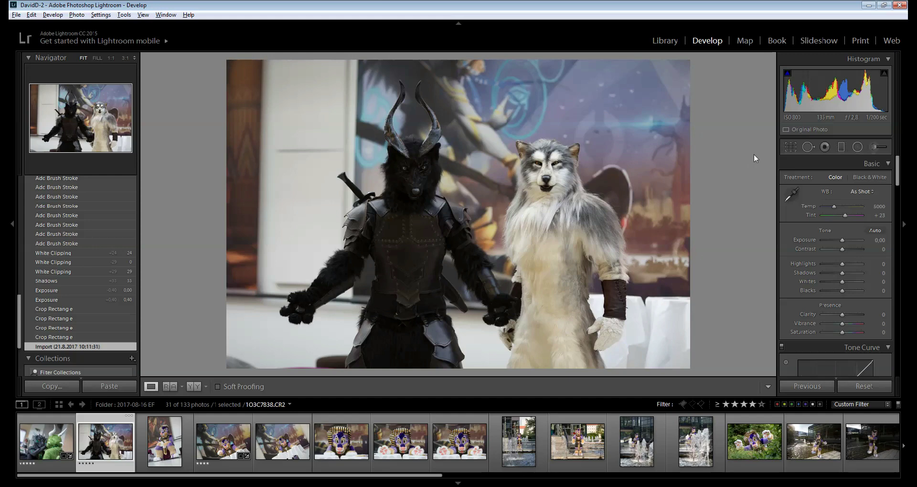
Open the Crop & Straighten overlay on the two-costume photo, aspect locked to Original
{"action": "left_click", "coordinate": [791, 147]}
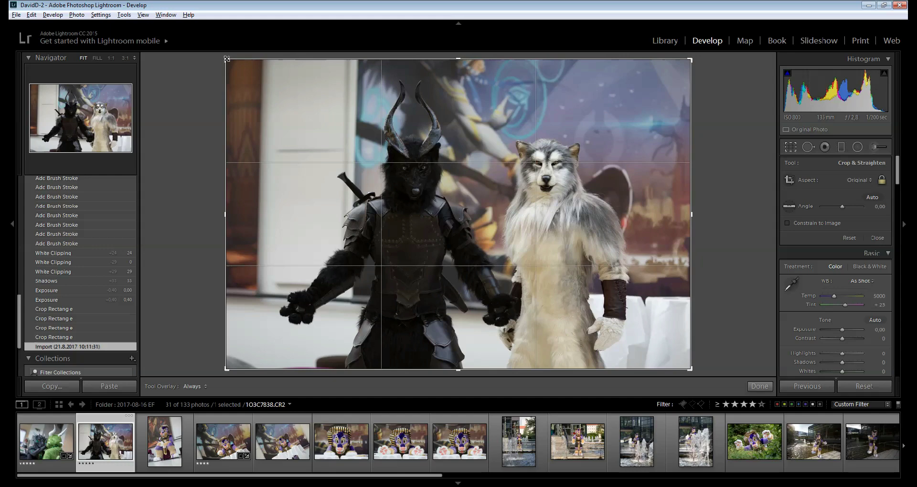
Crop in from the top-left to trim the left wall and top edge, then apply it
{"action": "left_click_drag", "start_coordinate": [226, 59], "coordinate": [258, 78]}
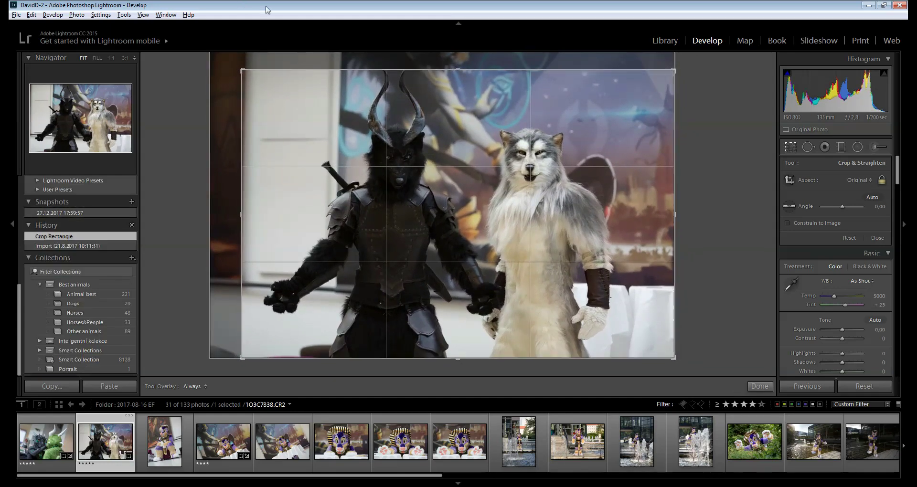
{"action": "mouse_move", "coordinate": [425, 120]}
{"action": "left_mouse_down"}
{"action": "mouse_move", "coordinate": [426, 138]}
{"action": "mouse_move", "coordinate": [425, 130]}
{"action": "left_mouse_up"}
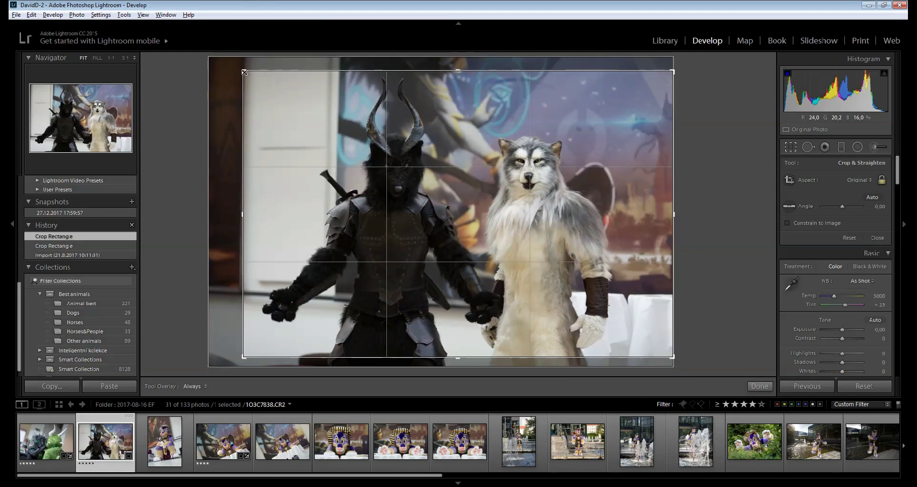
{"action": "left_click_drag", "start_coordinate": [245, 72], "coordinate": [242, 70]}
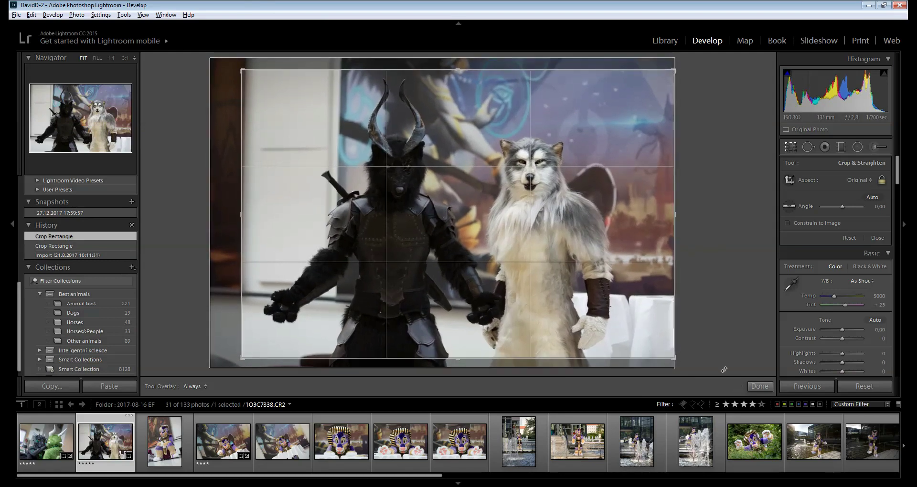
{"action": "left_click", "coordinate": [759, 387]}
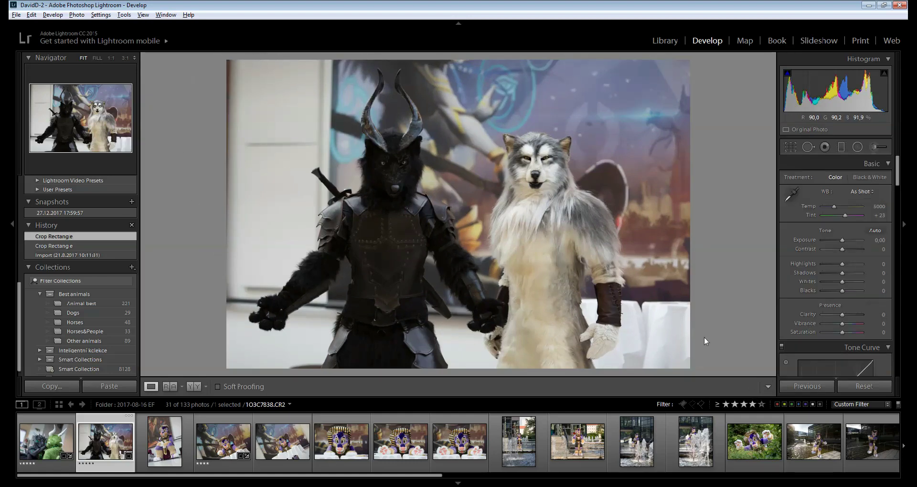
Refine the crop framing around the two figures slightly and apply it again
{"action": "left_click", "coordinate": [791, 146]}
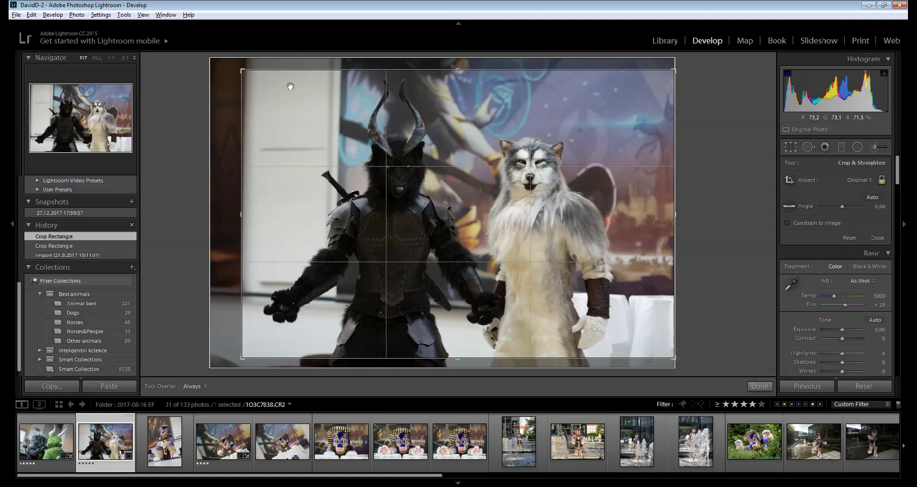
{"action": "left_click_drag", "start_coordinate": [245, 71], "coordinate": [247, 72]}
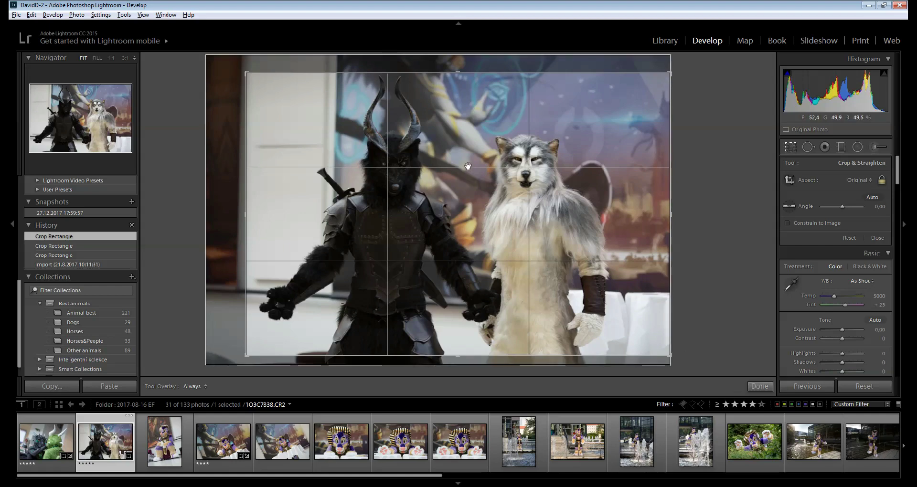
{"action": "left_click_drag", "start_coordinate": [467, 167], "coordinate": [467, 168]}
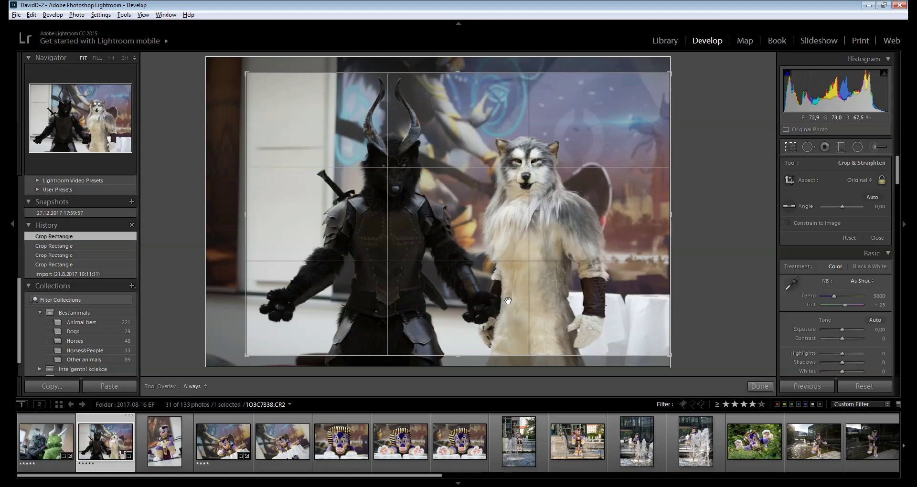
{"action": "left_click", "coordinate": [760, 386]}
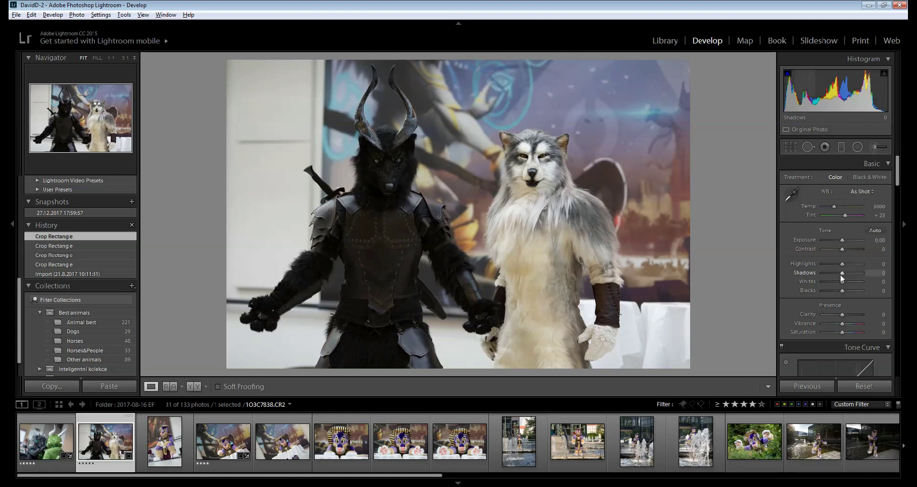
{"action": "left_click_drag", "start_coordinate": [842, 275], "coordinate": [858, 269]}
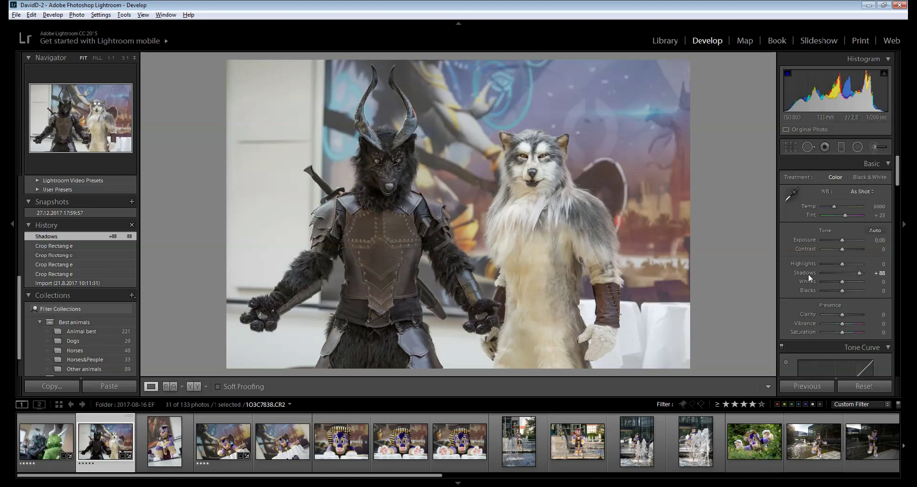
{"action": "double_click", "coordinate": [809, 274]}
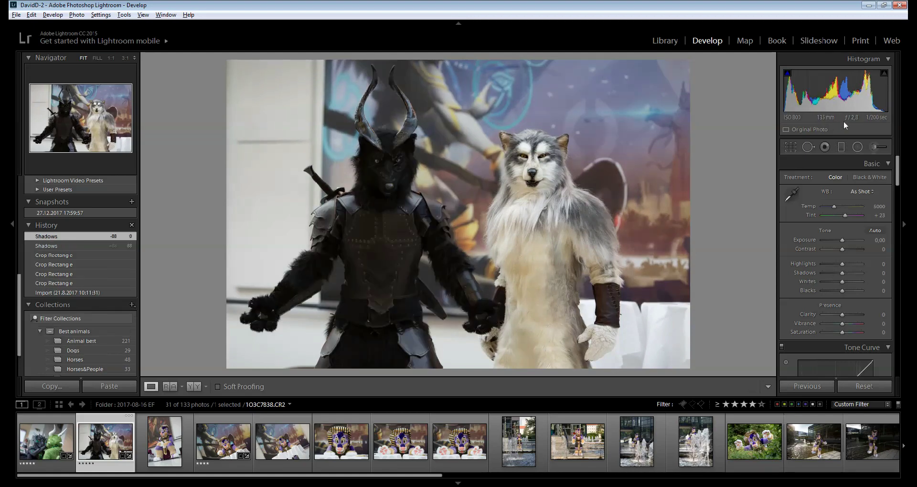
Set the Adjustment Brush effect to the Shadows preset at +25
{"action": "left_click", "coordinate": [875, 147]}
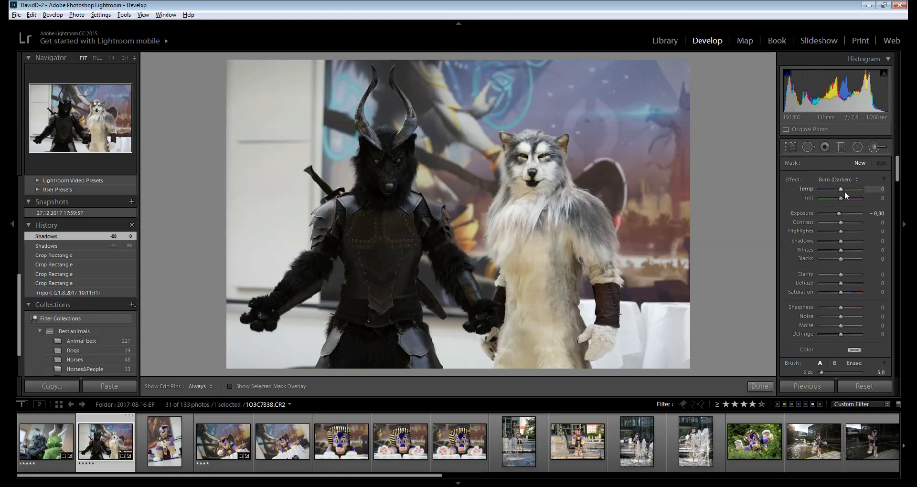
{"action": "left_click", "coordinate": [828, 181]}
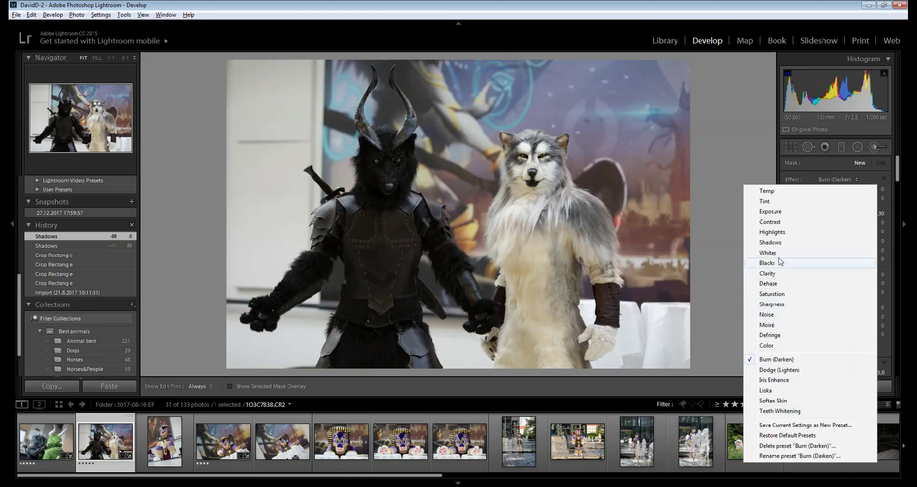
{"action": "left_click", "coordinate": [784, 243]}
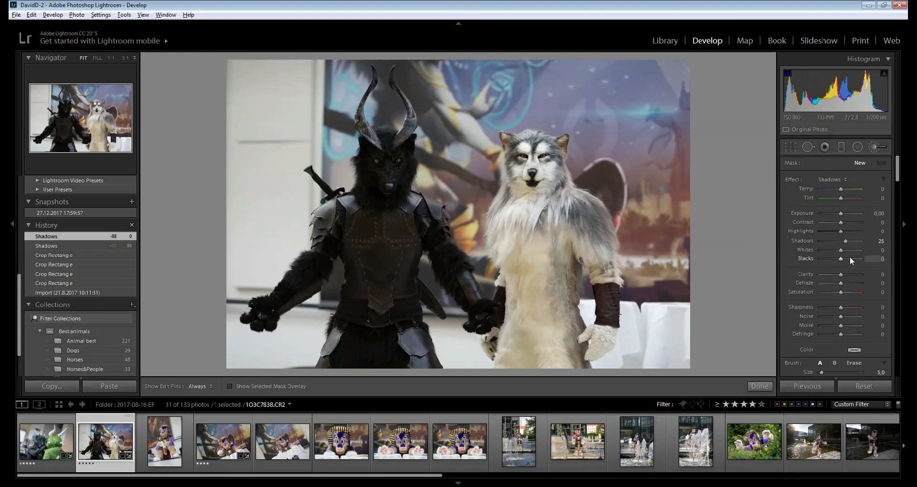
{"action": "key", "text": "h"}
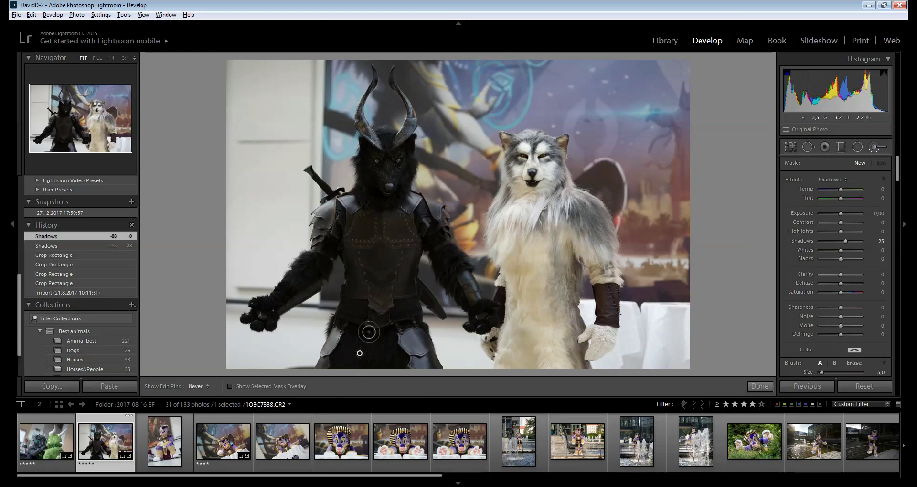
{"action": "key", "text": "h"}
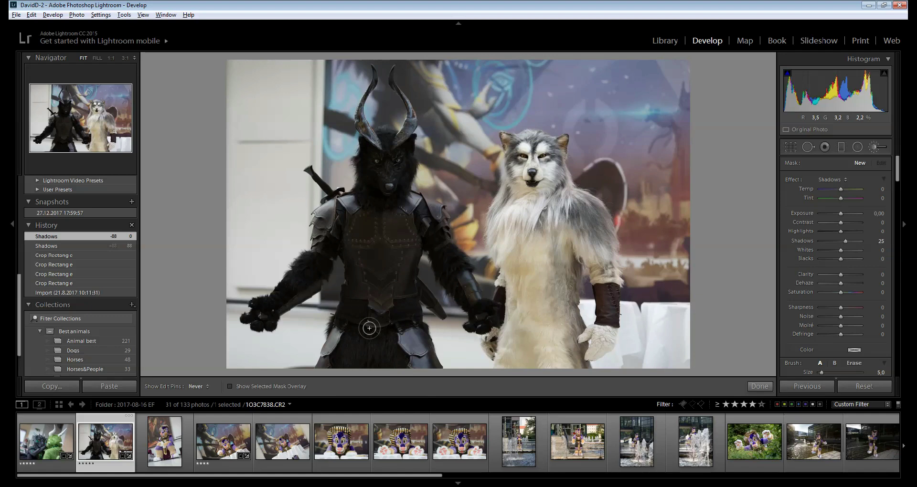
Paint Shadows +25 over the dark figure's armour, arm, face and paws, then finish the brush
{"action": "mouse_move", "coordinate": [403, 320]}
{"action": "left_mouse_down"}
{"action": "mouse_move", "coordinate": [467, 303]}
{"action": "mouse_move", "coordinate": [485, 317]}
{"action": "mouse_move", "coordinate": [486, 303]}
{"action": "mouse_move", "coordinate": [451, 275]}
{"action": "left_mouse_up"}
{"action": "key", "text": "h"}
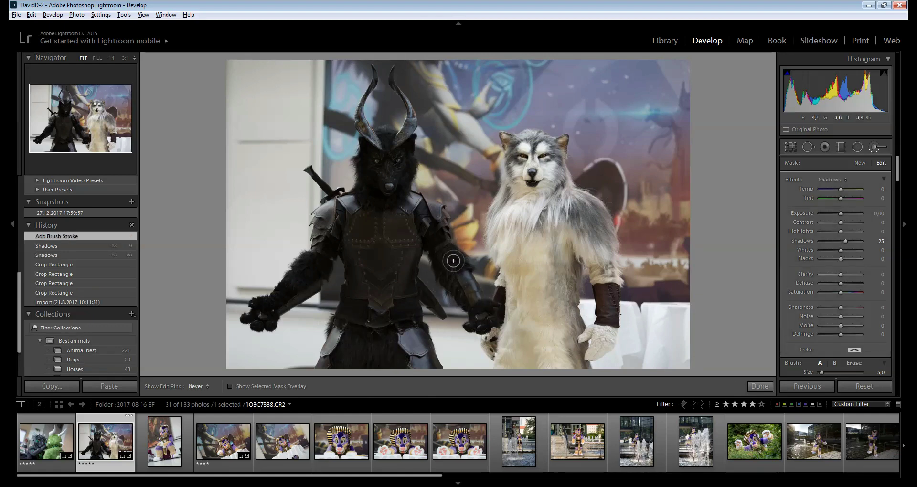
{"action": "key", "text": "h"}
{"action": "left_click", "coordinate": [404, 245]}
{"action": "key", "text": "h"}
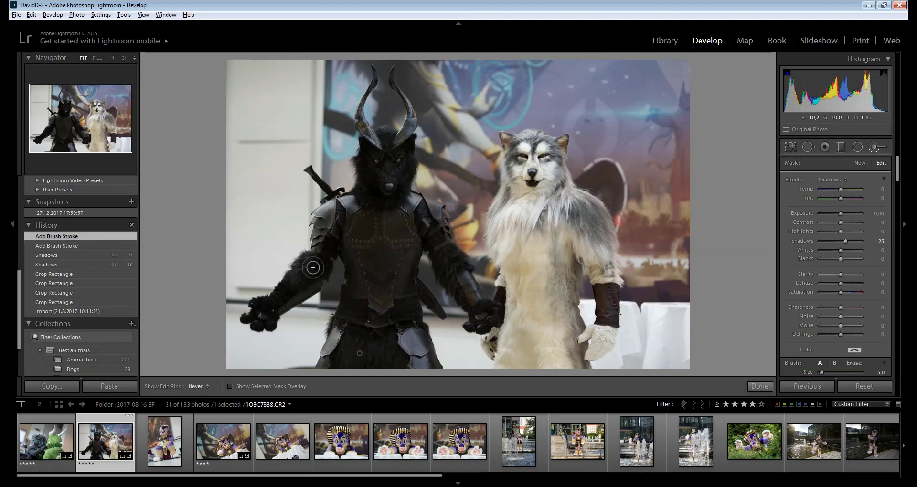
{"action": "left_click", "coordinate": [257, 318]}
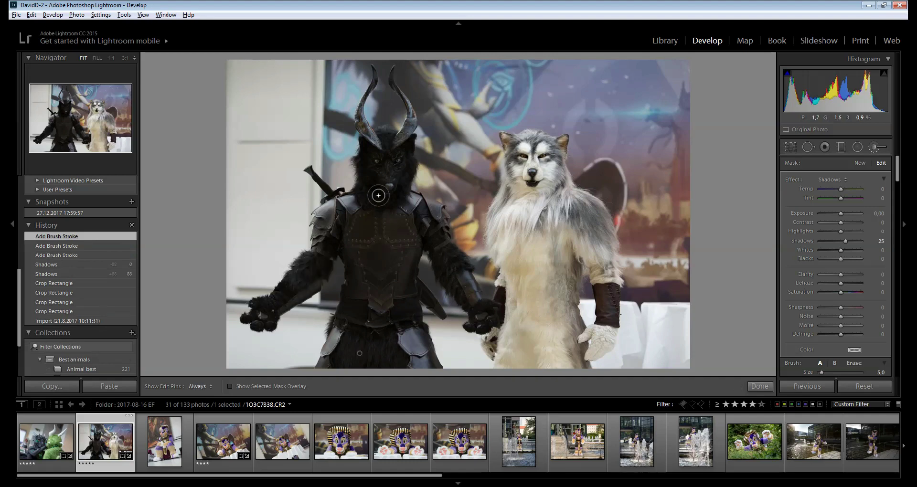
{"action": "mouse_move", "coordinate": [370, 164]}
{"action": "left_mouse_down"}
{"action": "mouse_move", "coordinate": [388, 158]}
{"action": "mouse_move", "coordinate": [397, 193]}
{"action": "mouse_move", "coordinate": [408, 137]}
{"action": "mouse_move", "coordinate": [391, 127]}
{"action": "mouse_move", "coordinate": [370, 150]}
{"action": "mouse_move", "coordinate": [368, 182]}
{"action": "mouse_move", "coordinate": [382, 199]}
{"action": "mouse_move", "coordinate": [406, 181]}
{"action": "mouse_move", "coordinate": [407, 145]}
{"action": "left_mouse_up"}
{"action": "key", "text": "h"}
{"action": "left_click_drag", "start_coordinate": [487, 310], "coordinate": [473, 321]}
{"action": "left_click", "coordinate": [759, 386]}
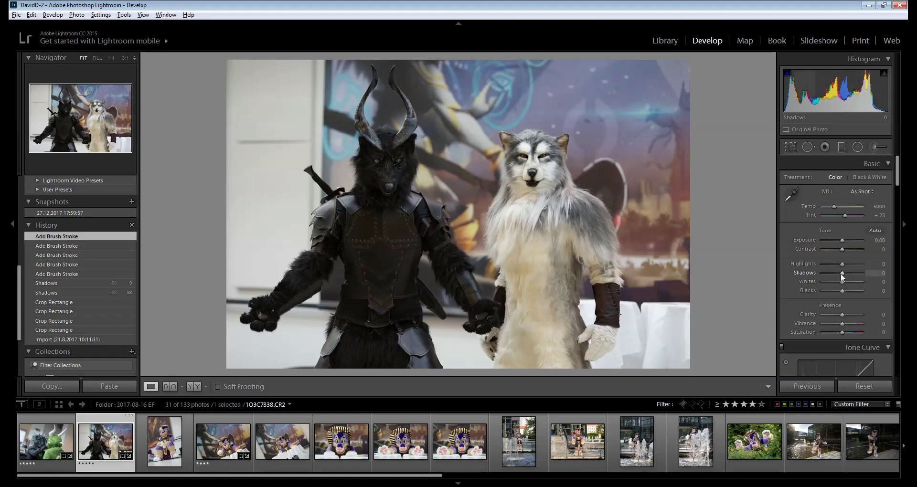
Set Shadows to +31, Blacks to −29 and Whites to +33 in the Basic panel
{"action": "left_click_drag", "start_coordinate": [843, 277], "coordinate": [847, 268]}
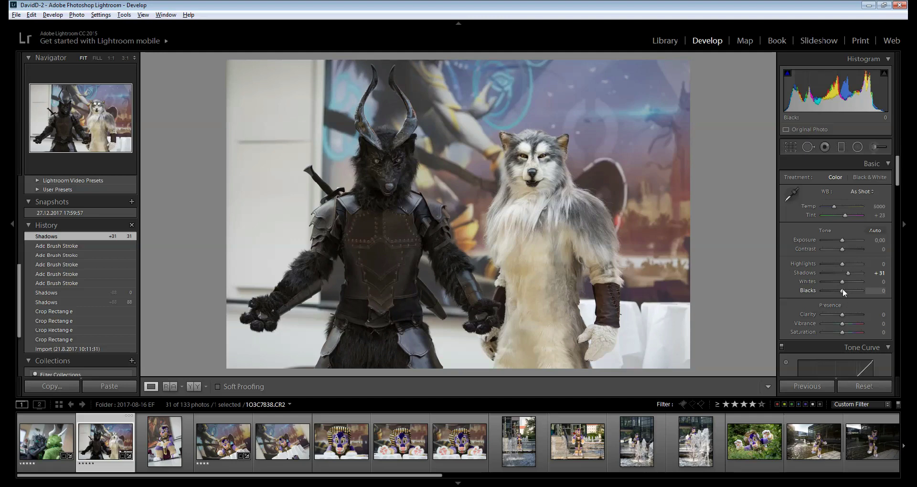
{"action": "left_click_drag", "start_coordinate": [839, 289], "coordinate": [836, 289]}
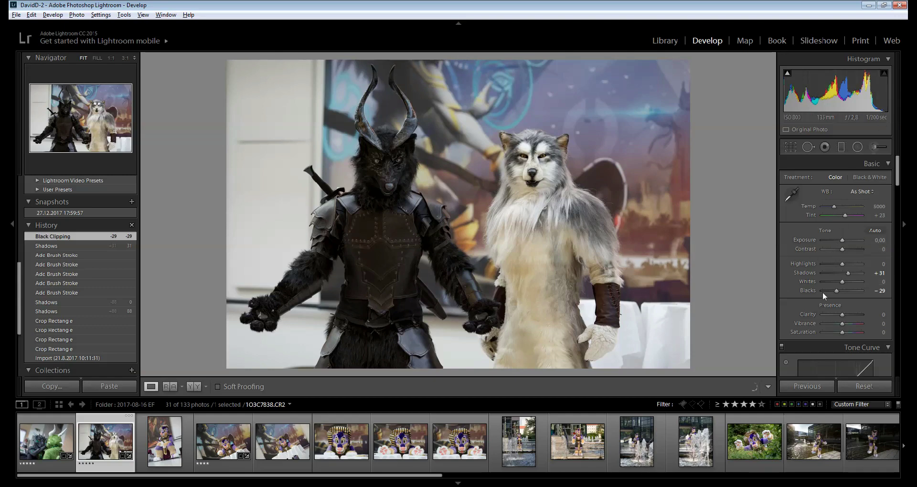
{"action": "left_click_drag", "start_coordinate": [842, 282], "coordinate": [849, 280]}
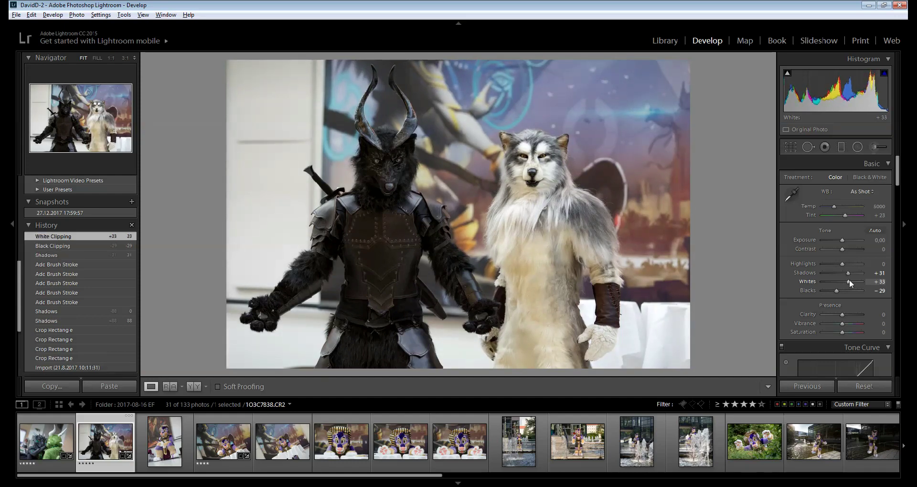
Compare the post-crop History state against the latest edit, ending on the latest
{"action": "left_click", "coordinate": [73, 329]}
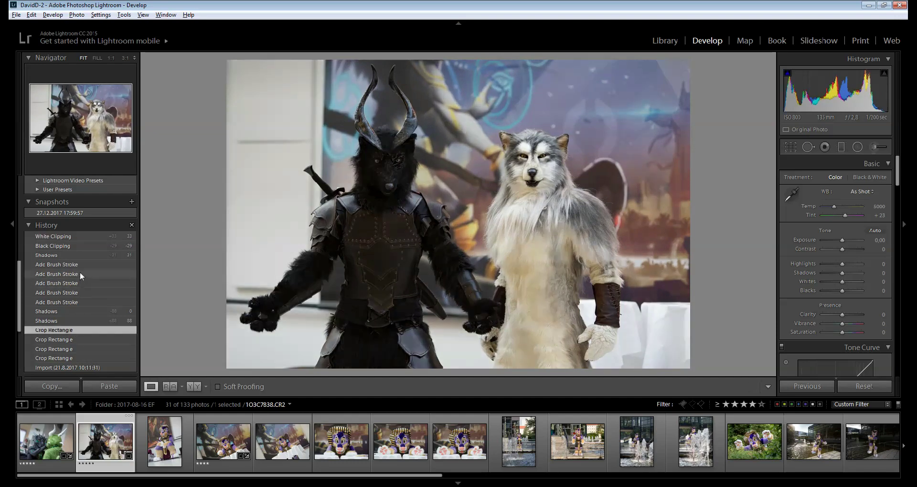
{"action": "left_click", "coordinate": [76, 236]}
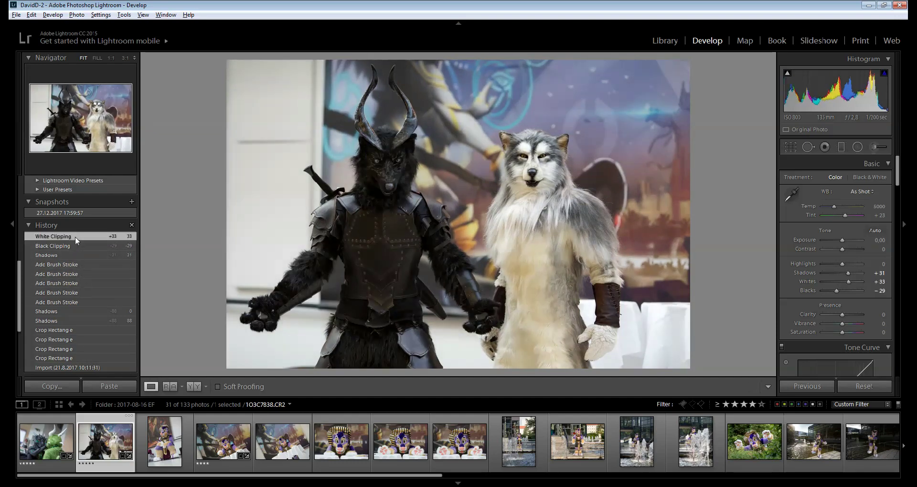
{"action": "left_click", "coordinate": [70, 330]}
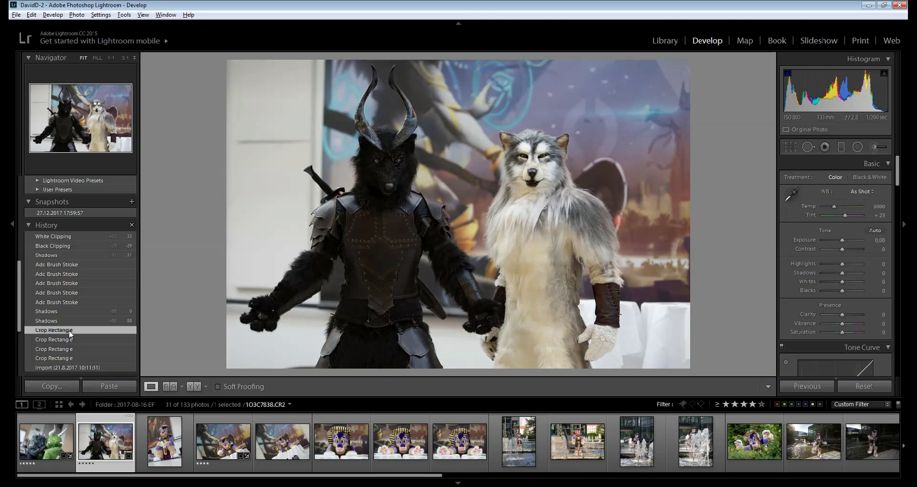
{"action": "left_click", "coordinate": [79, 237]}
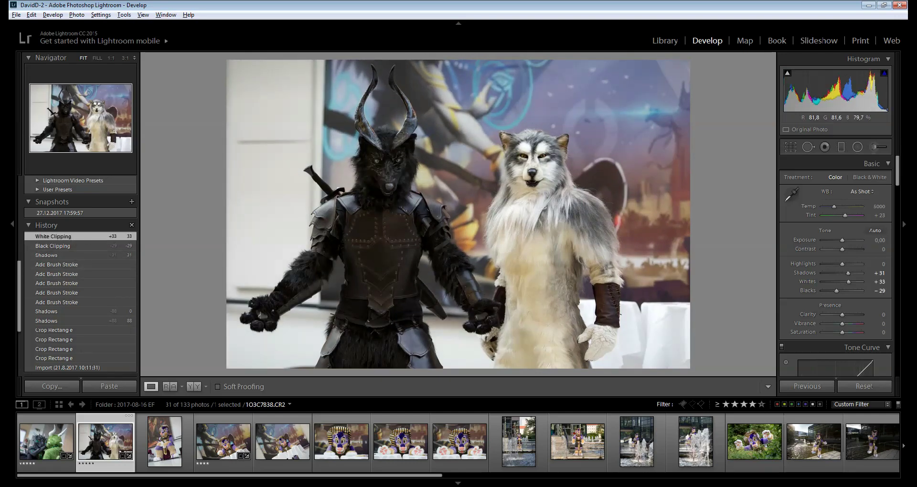
Zoom to 1:1 on the black wolf's face and set the Adjustment Brush to Iris Enhance
{"action": "left_click", "coordinate": [389, 157]}
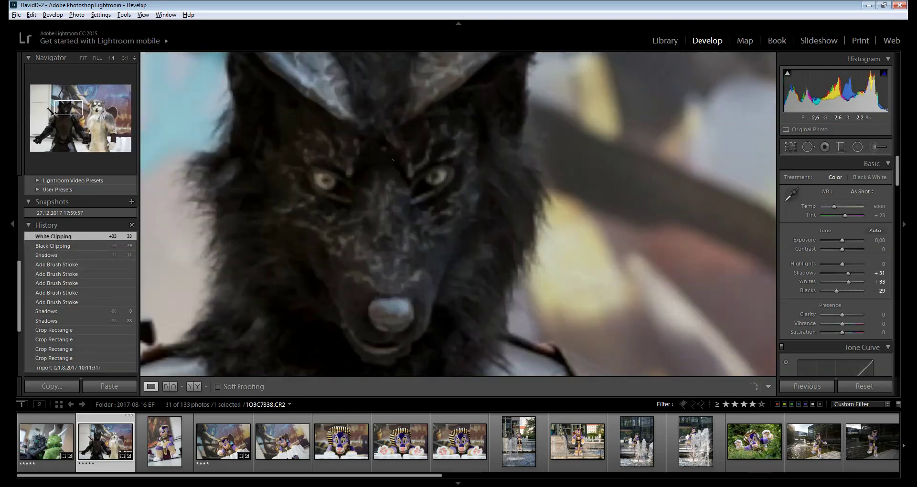
{"action": "left_click", "coordinate": [877, 146]}
{"action": "left_click", "coordinate": [830, 180]}
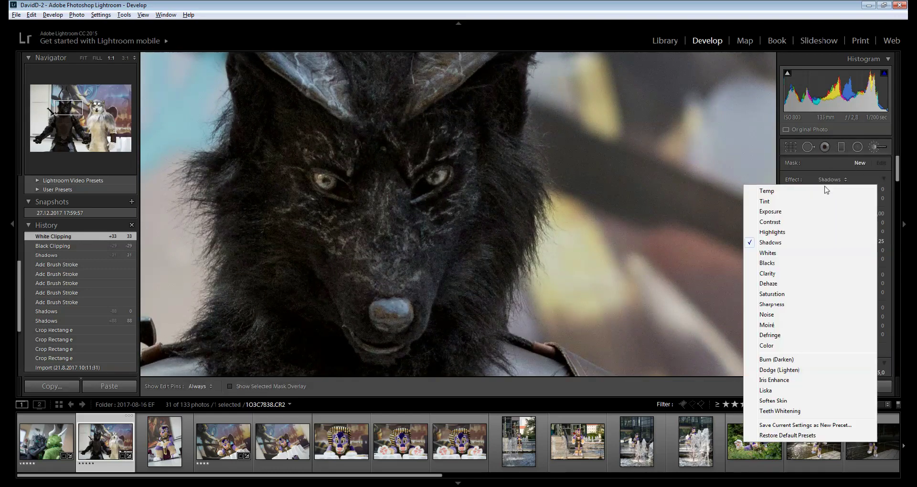
{"action": "left_click", "coordinate": [773, 381]}
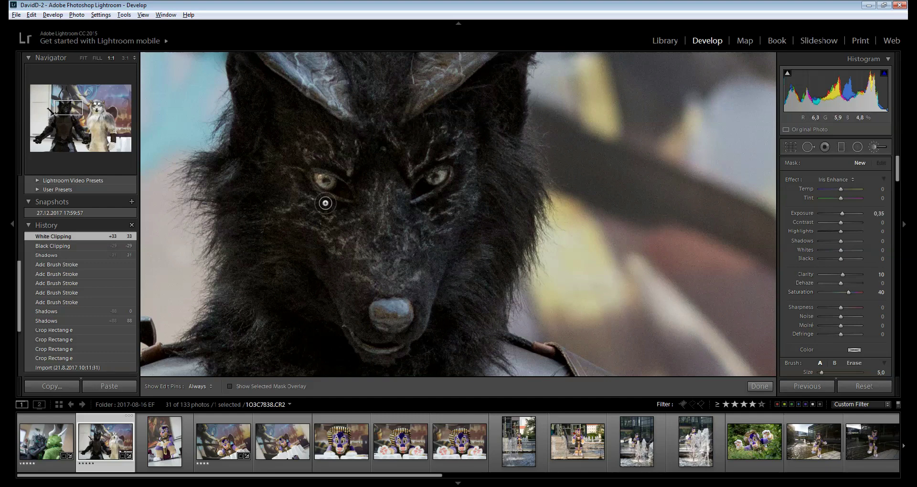
Paint Iris Enhance over the dark wolf's eye
{"action": "scroll", "coordinate": [320, 178], "scroll_direction": "down", "scroll_amount": 1}
{"action": "mouse_move", "coordinate": [319, 178]}
{"action": "left_mouse_down"}
{"action": "mouse_move", "coordinate": [329, 189]}
{"action": "mouse_move", "coordinate": [325, 177]}
{"action": "left_mouse_up"}
{"action": "key", "text": "h"}
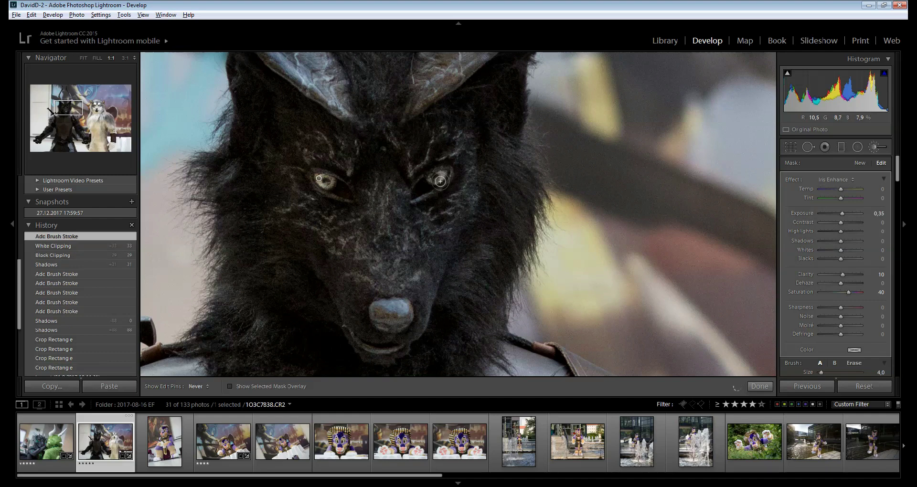
{"action": "left_click_drag", "start_coordinate": [440, 183], "coordinate": [445, 178]}
{"action": "key", "text": "h"}
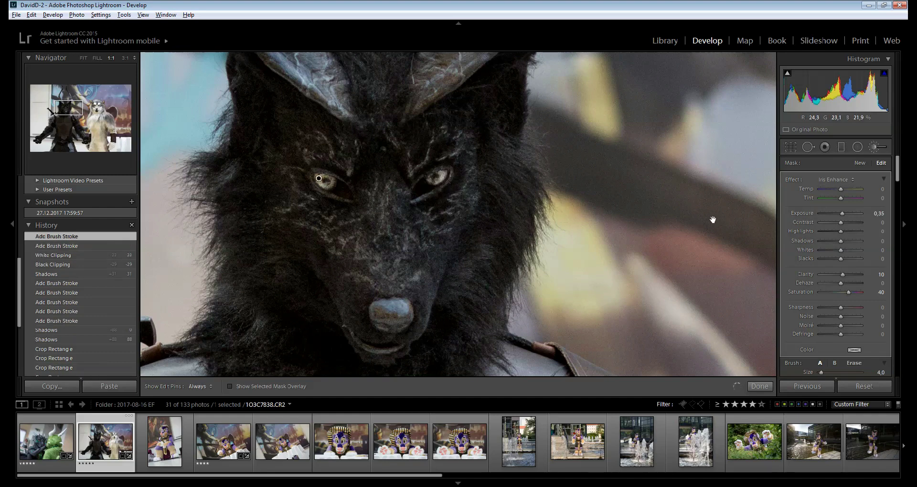
Move the view to the white wolf and paint Iris Enhance over both its eyes
{"action": "left_click_drag", "start_coordinate": [712, 220], "coordinate": [374, 216]}
{"action": "left_click_drag", "start_coordinate": [515, 228], "coordinate": [268, 300]}
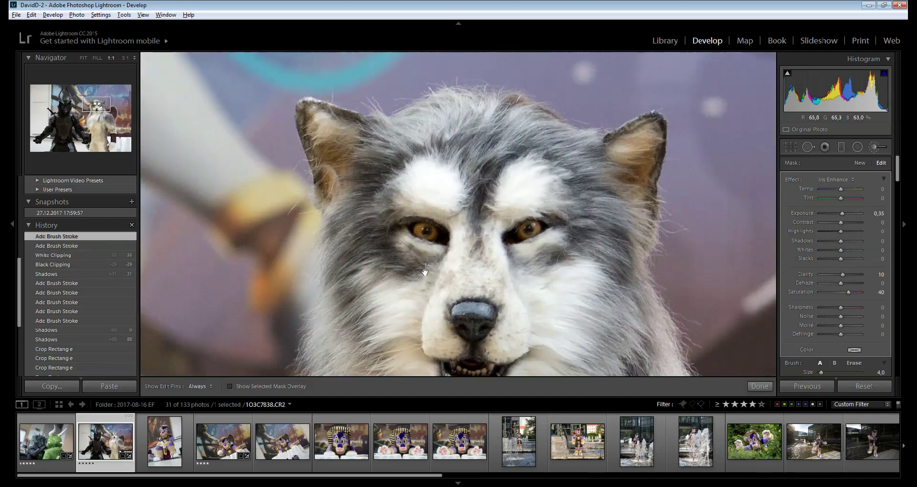
{"action": "key", "text": "h"}
{"action": "mouse_move", "coordinate": [419, 226]}
{"action": "left_mouse_down"}
{"action": "mouse_move", "coordinate": [422, 237]}
{"action": "mouse_move", "coordinate": [437, 232]}
{"action": "left_mouse_up"}
{"action": "key", "text": "h"}
{"action": "mouse_move", "coordinate": [529, 229]}
{"action": "left_mouse_down"}
{"action": "mouse_move", "coordinate": [522, 234]}
{"action": "mouse_move", "coordinate": [536, 222]}
{"action": "mouse_move", "coordinate": [528, 233]}
{"action": "mouse_move", "coordinate": [524, 224]}
{"action": "left_mouse_up"}
{"action": "key", "text": "h"}
{"action": "key", "text": "h"}
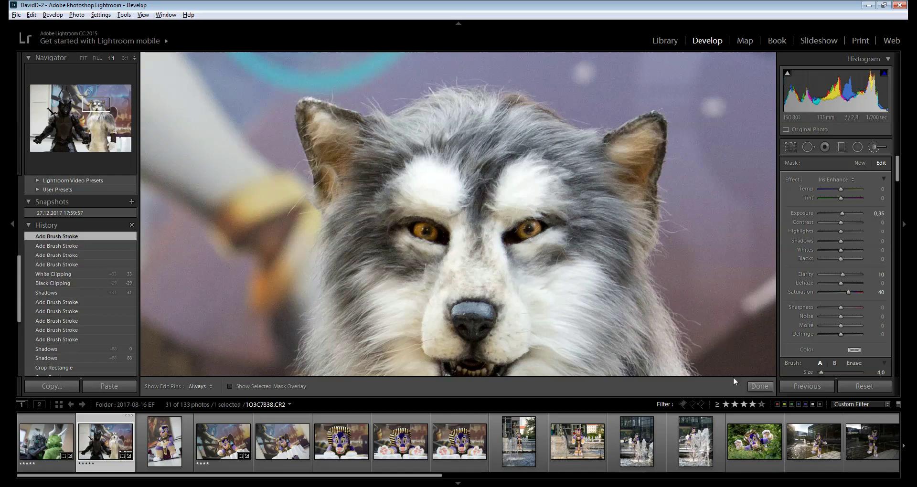
Close the brush, fit the whole photo, and compare against the earlier White Clipping state
{"action": "left_click", "coordinate": [760, 386]}
{"action": "key", "text": "z"}
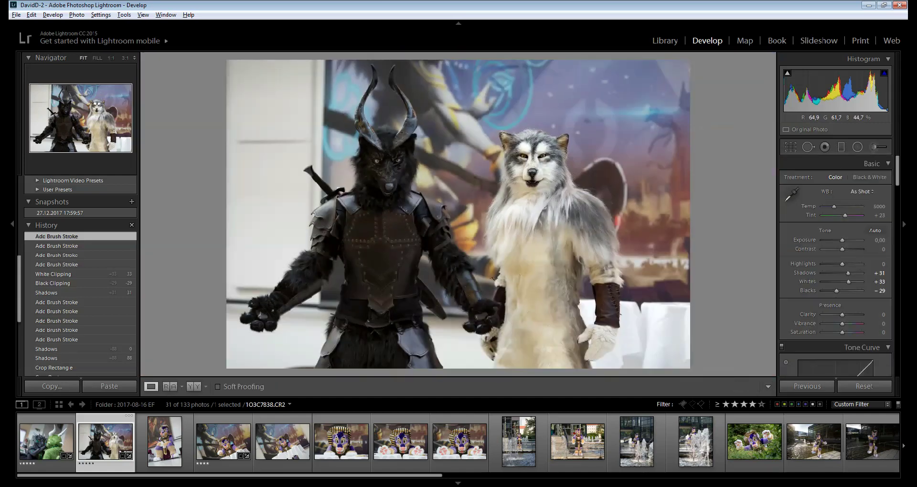
{"action": "left_click", "coordinate": [60, 275]}
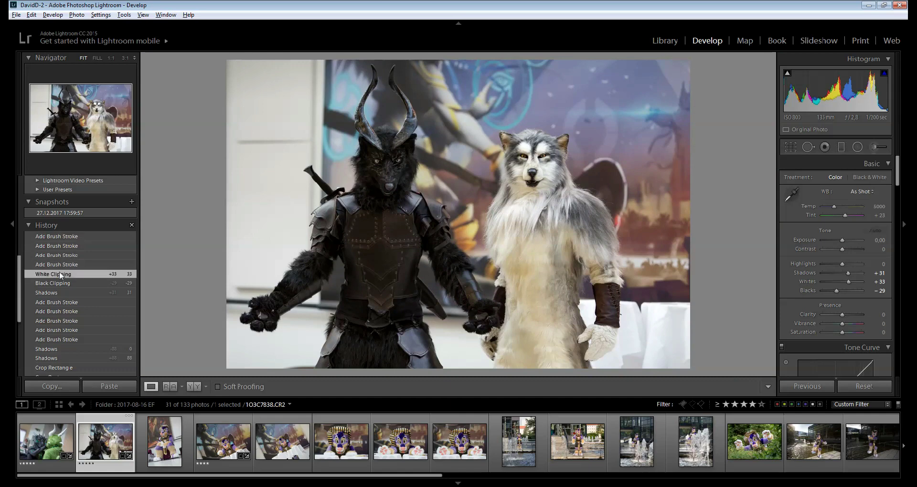
{"action": "left_click", "coordinate": [70, 237]}
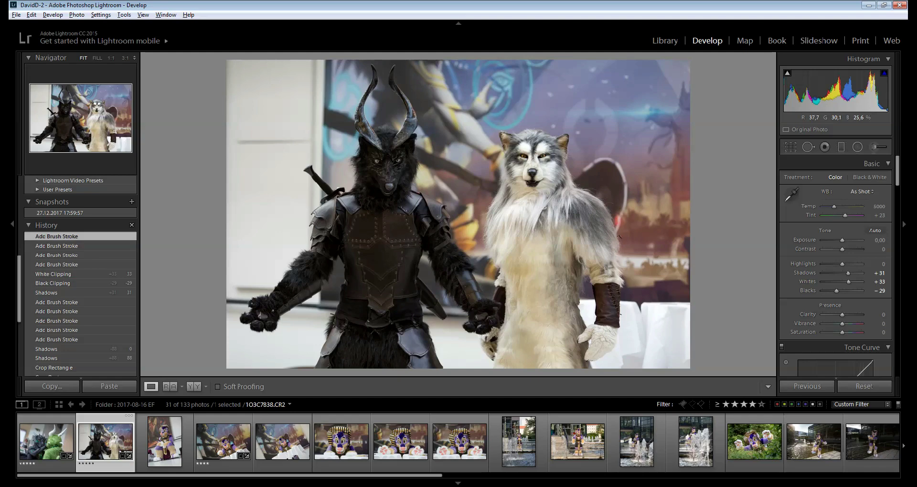
Draw a narrowed oval Radial Filter over both heads and give it Burn (Darken), −0.30 exposure
{"action": "left_click", "coordinate": [858, 148]}
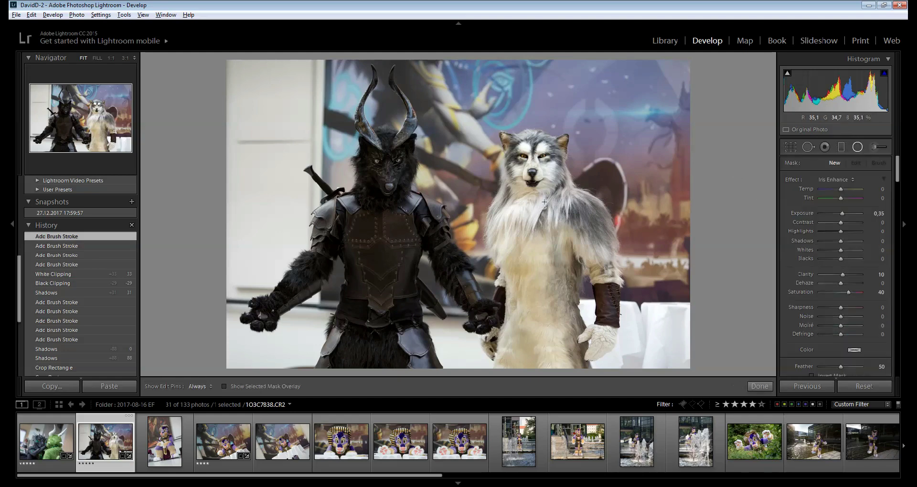
{"action": "left_click_drag", "start_coordinate": [402, 141], "coordinate": [596, 228]}
{"action": "left_click_drag", "start_coordinate": [419, 123], "coordinate": [487, 150]}
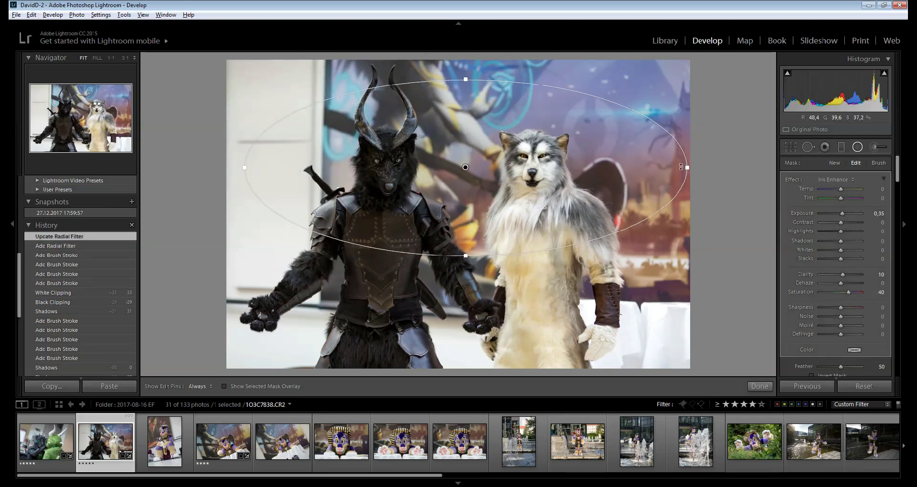
{"action": "left_click_drag", "start_coordinate": [685, 168], "coordinate": [617, 170]}
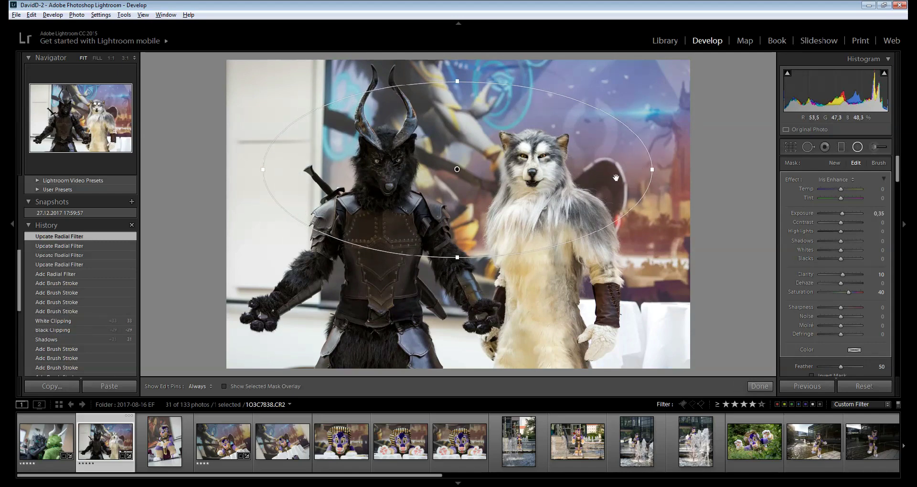
{"action": "left_click", "coordinate": [836, 180]}
{"action": "left_click", "coordinate": [775, 360]}
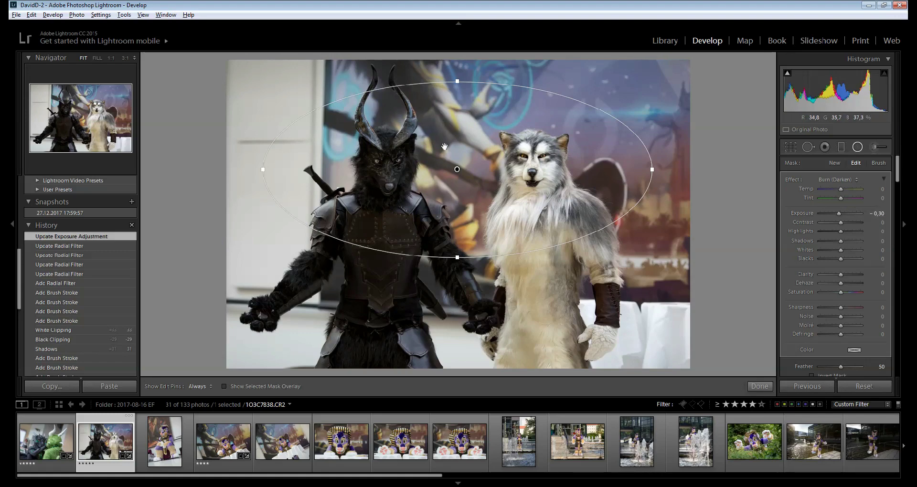
Add an oval radial filter around the white wolf's body
{"action": "left_click", "coordinate": [764, 386]}
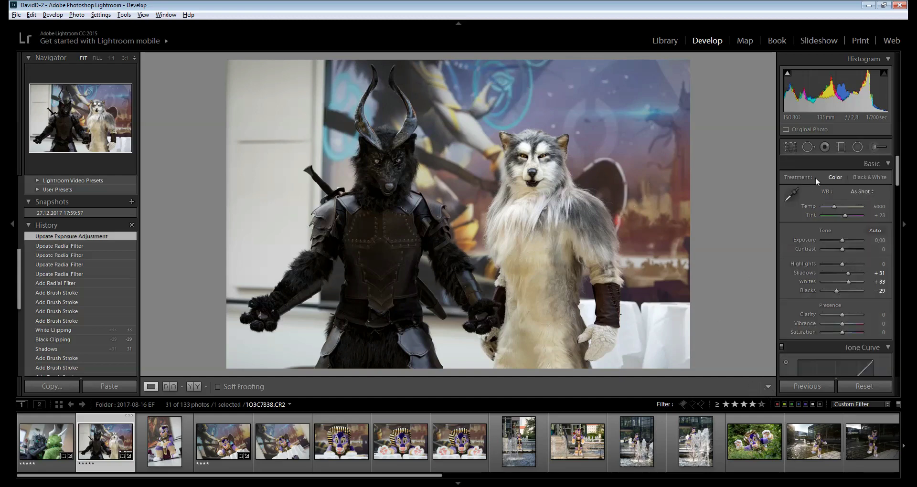
{"action": "left_click", "coordinate": [859, 148]}
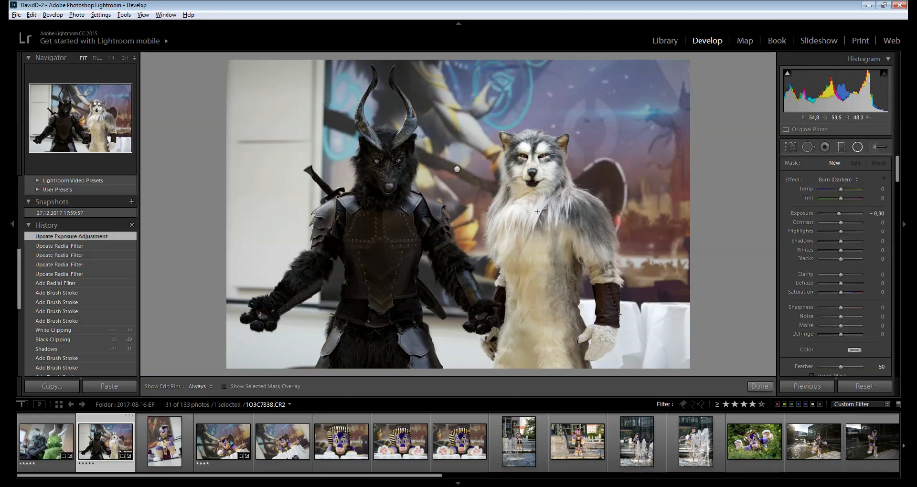
{"action": "left_click_drag", "start_coordinate": [591, 275], "coordinate": [625, 344]}
{"action": "left_click_drag", "start_coordinate": [518, 230], "coordinate": [528, 263]}
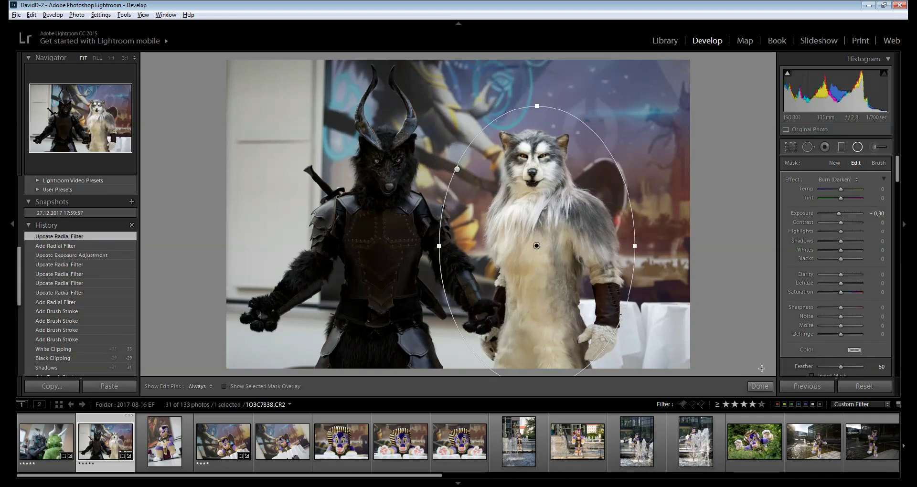
{"action": "left_click", "coordinate": [760, 386]}
Add an oval radial filter over the dark creature and raise overall Exposure to +0.60
{"action": "left_click", "coordinate": [858, 148]}
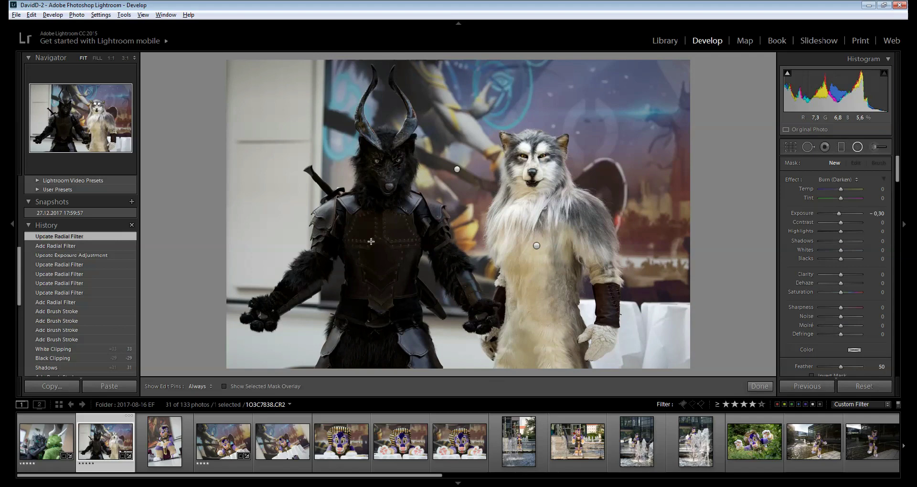
{"action": "left_click_drag", "start_coordinate": [358, 243], "coordinate": [459, 383]}
{"action": "left_click_drag", "start_coordinate": [397, 291], "coordinate": [422, 273]}
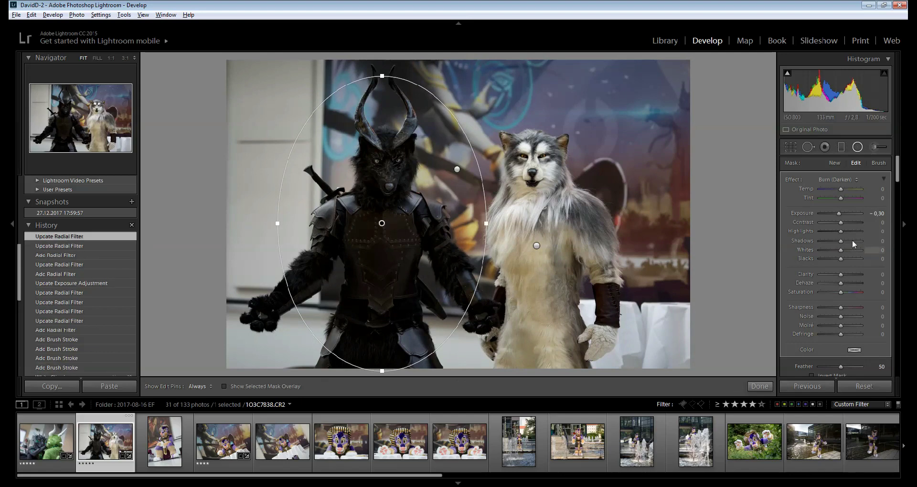
{"action": "left_click", "coordinate": [760, 387]}
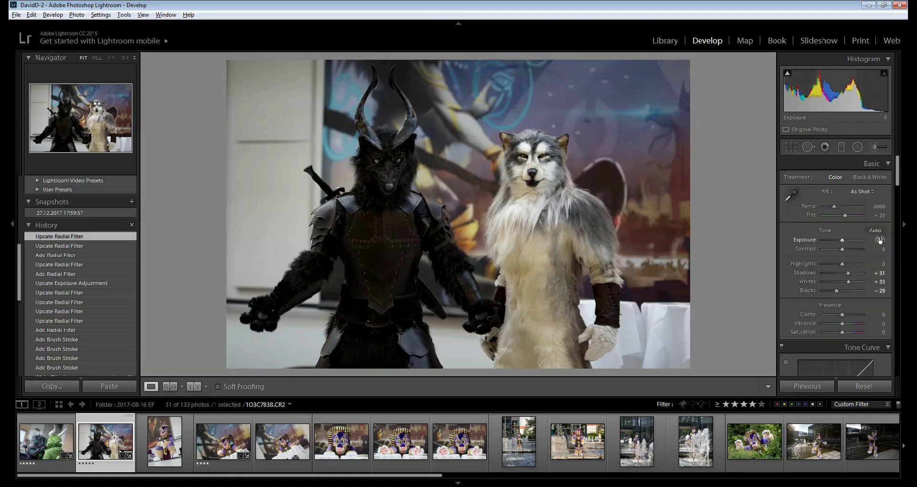
{"action": "left_click_drag", "start_coordinate": [881, 240], "coordinate": [884, 238]}
{"action": "left_click", "coordinate": [858, 147]}
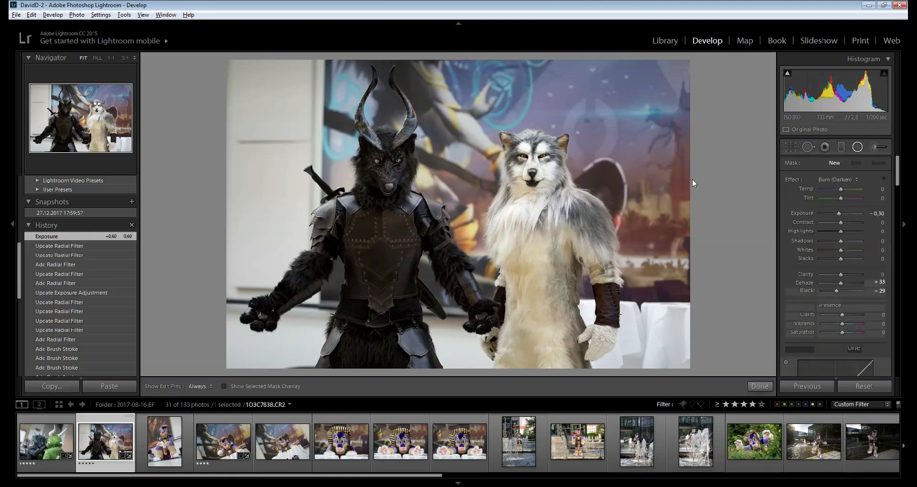
Deepen the oval filter over both heads from −0.30 to −0.50 exposure
{"action": "left_click", "coordinate": [457, 169]}
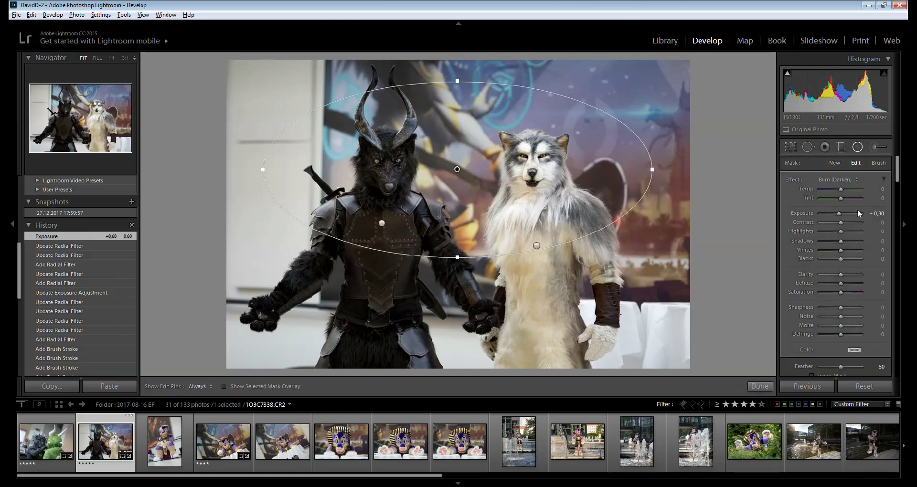
{"action": "left_click_drag", "start_coordinate": [882, 214], "coordinate": [878, 214]}
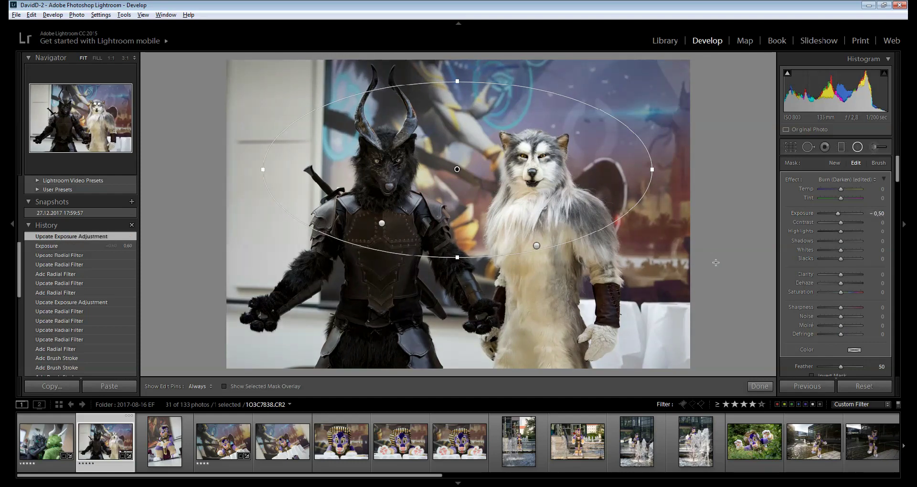
{"action": "left_click", "coordinate": [759, 387]}
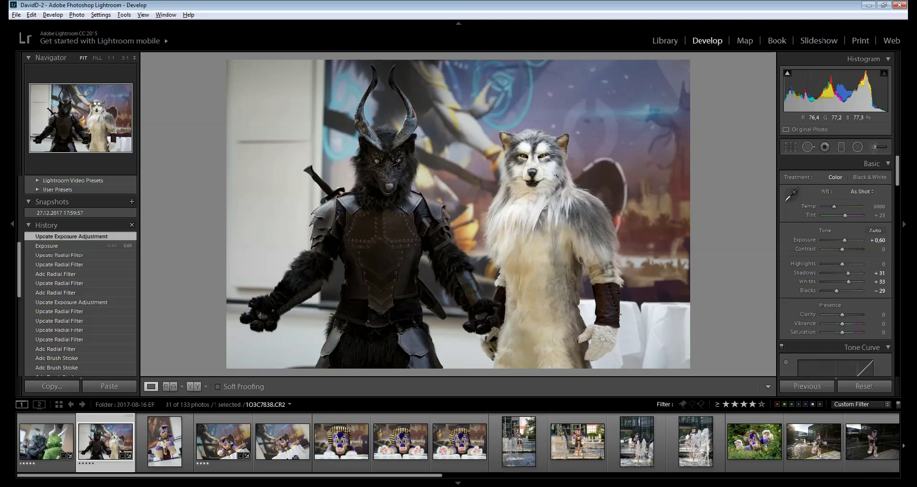
Set Clarity to +10 and Vibrance to +15, previewing Vibrance +100 then undoing it
{"action": "left_click", "coordinate": [883, 315]}
{"action": "type", "text": "10"}
{"action": "key", "text": "Return"}
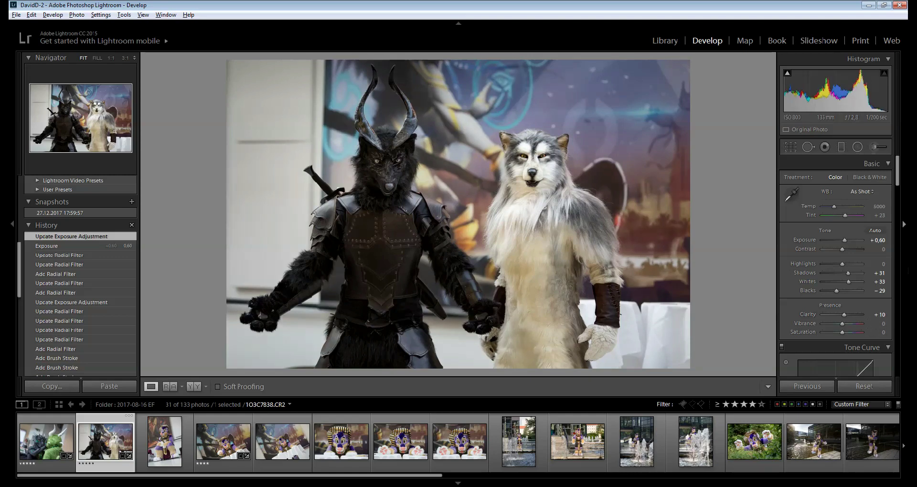
{"action": "double_click", "coordinate": [807, 315]}
{"action": "left_click", "coordinate": [883, 314]}
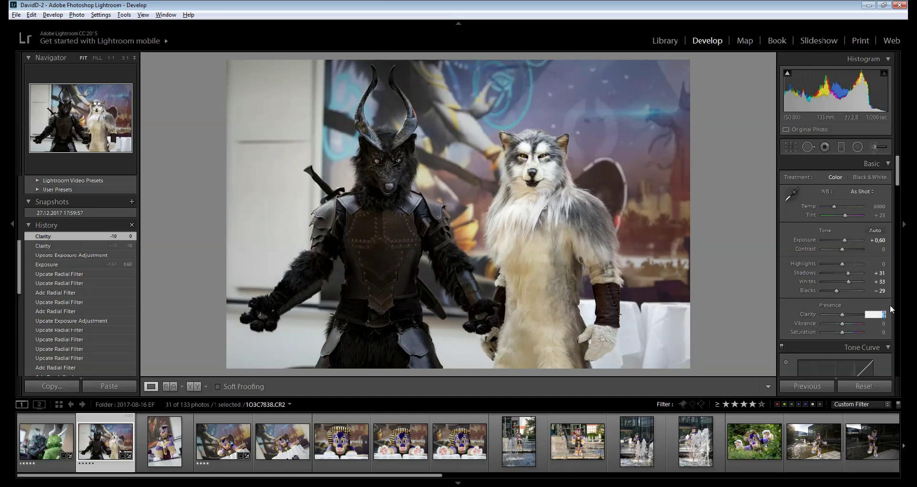
{"action": "type", "text": "10"}
{"action": "key", "text": "Tab"}
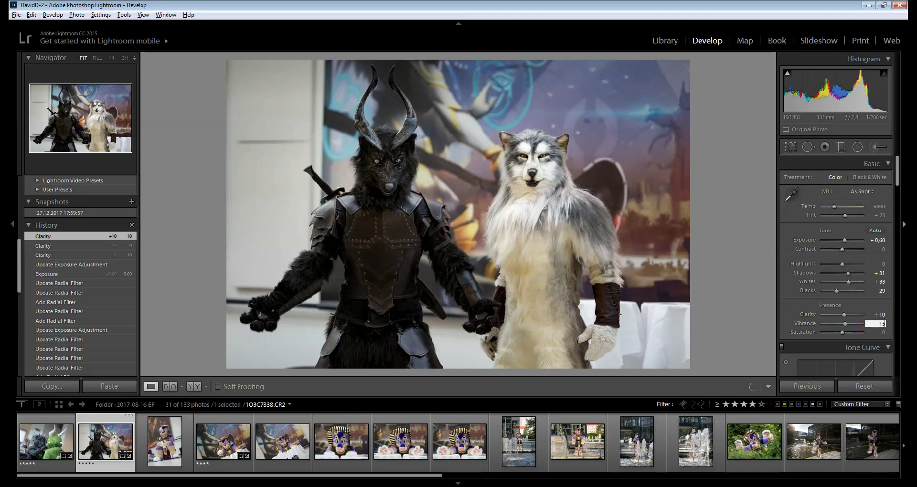
{"action": "key", "text": "Return"}
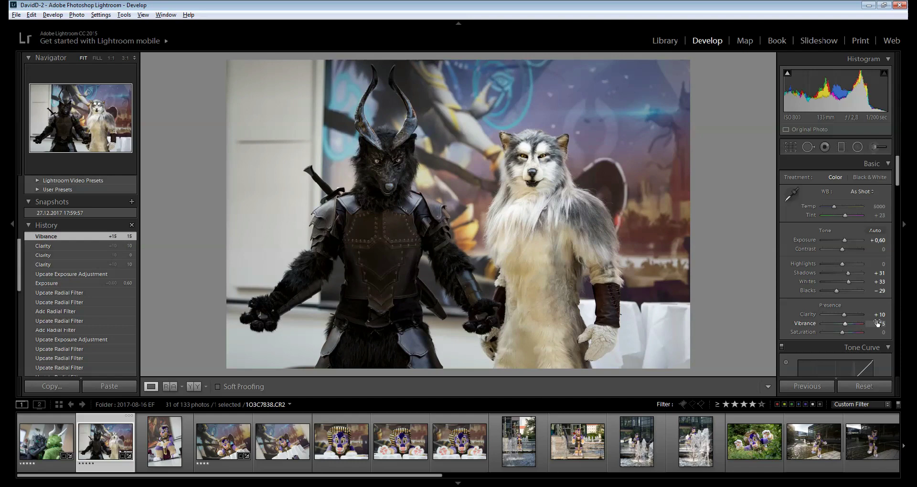
{"action": "left_click_drag", "start_coordinate": [857, 326], "coordinate": [883, 326]}
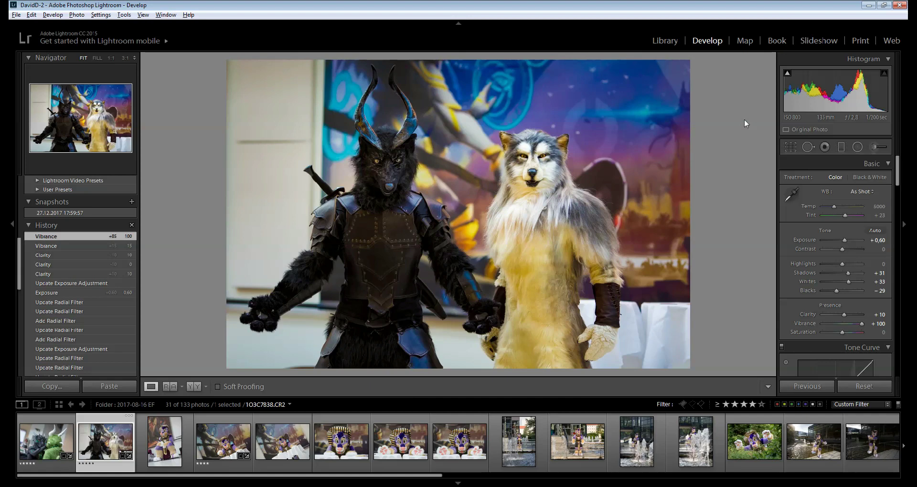
{"action": "key", "text": "ctrl+z"}
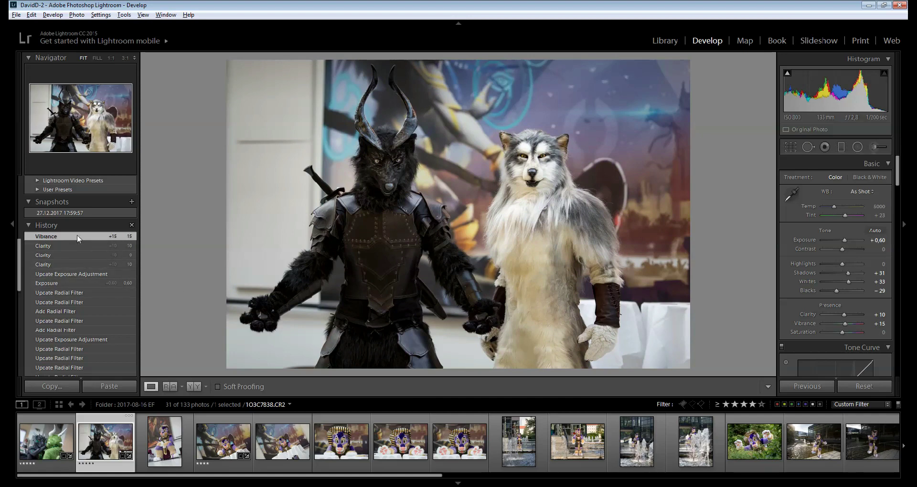
{"action": "scroll", "coordinate": [95, 306], "scroll_direction": "down", "scroll_amount": 10}
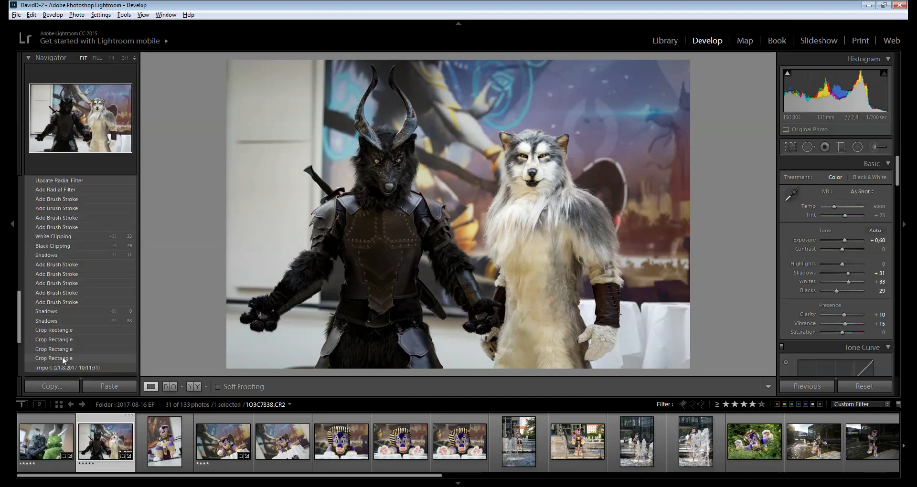
{"action": "left_click", "coordinate": [70, 330]}
{"action": "scroll", "coordinate": [87, 228], "scroll_direction": "up", "scroll_amount": 2}
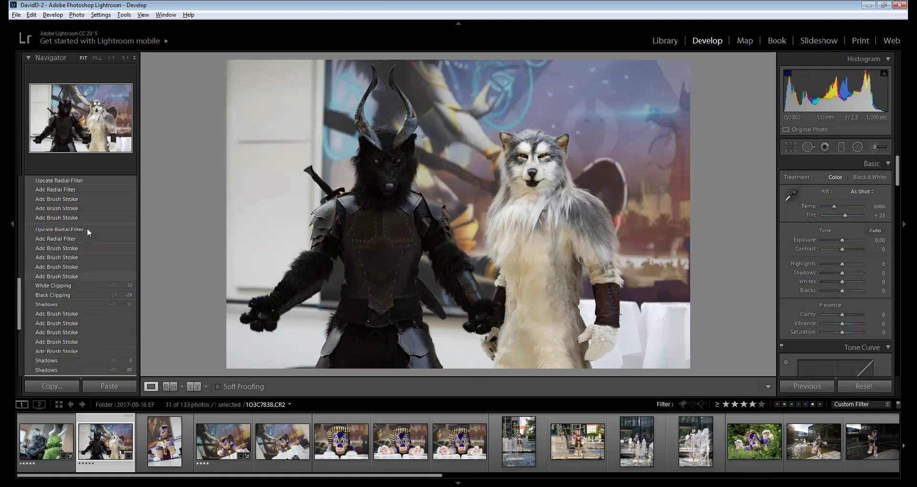
{"action": "scroll", "coordinate": [87, 228], "scroll_direction": "up", "scroll_amount": 5}
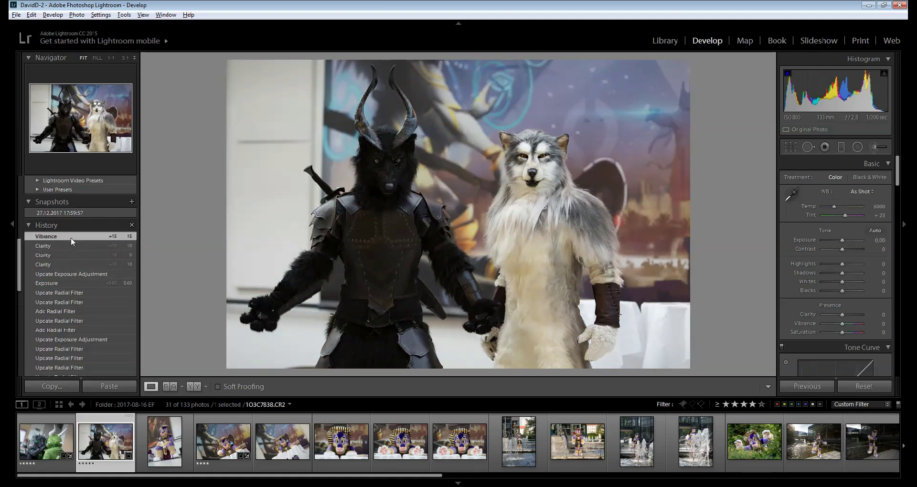
{"action": "left_click", "coordinate": [71, 237]}
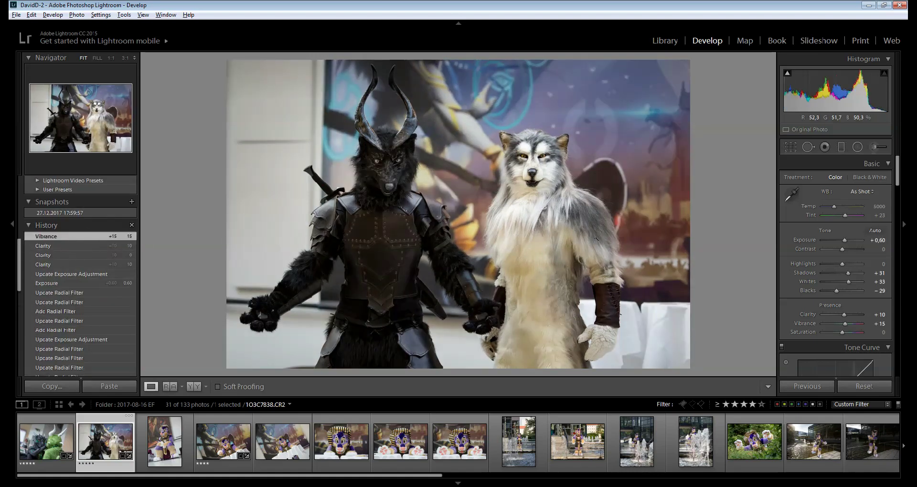